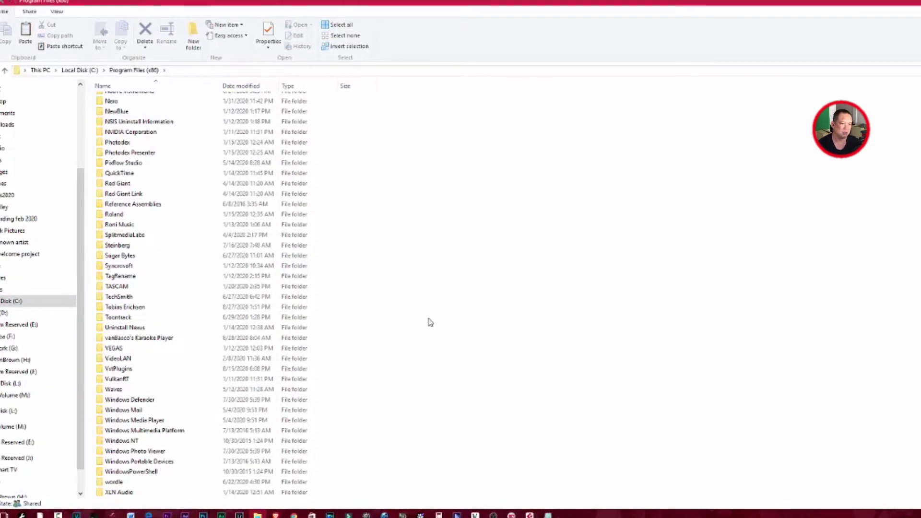
Step: Copy the vanBasco's Karaoke Player folder from Program Files (x86), and open its copy in Documents
right_click(167, 340)
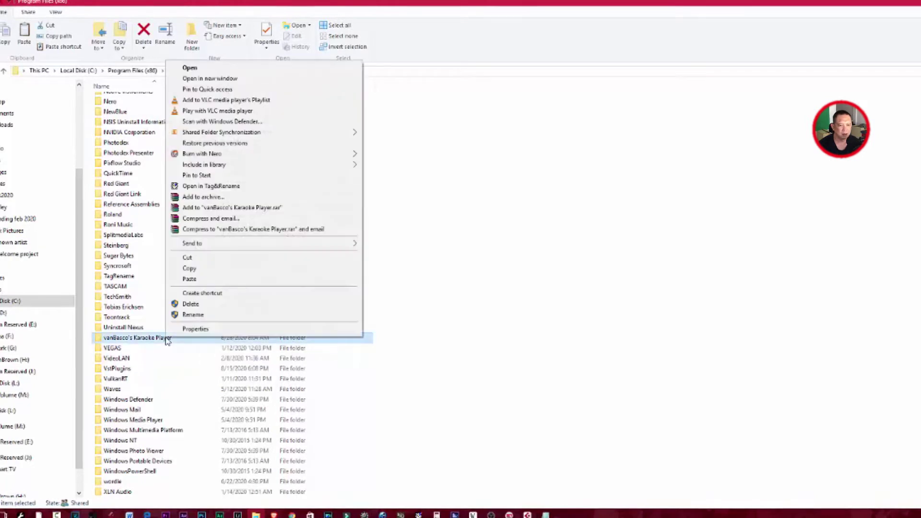
click(210, 270)
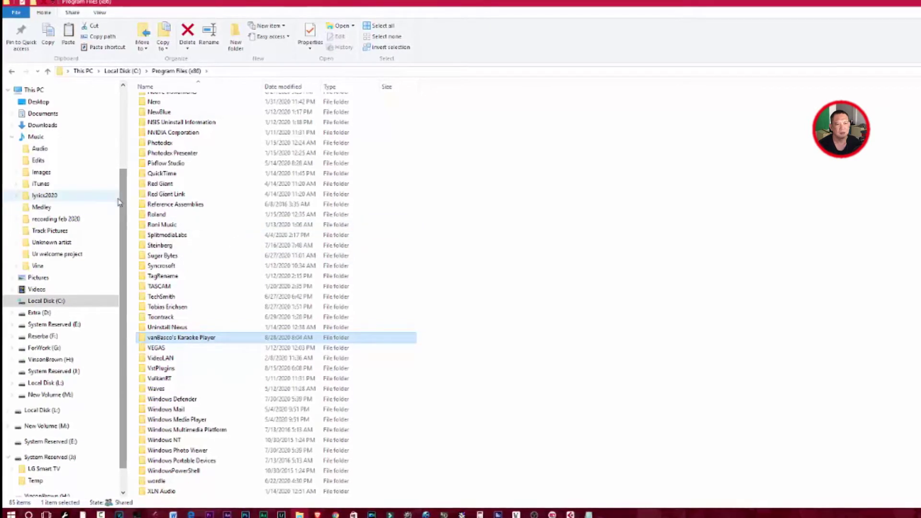
scroll(73, 138, up, 1)
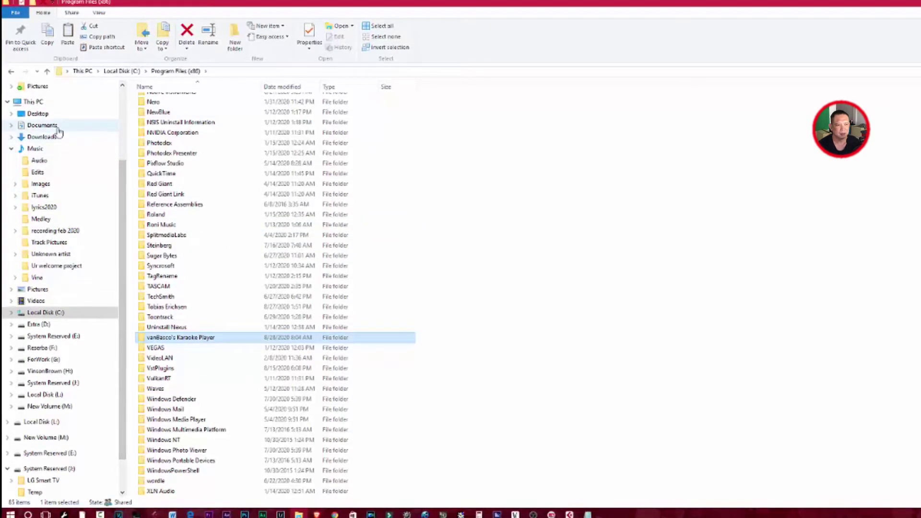
click(53, 126)
click(204, 350)
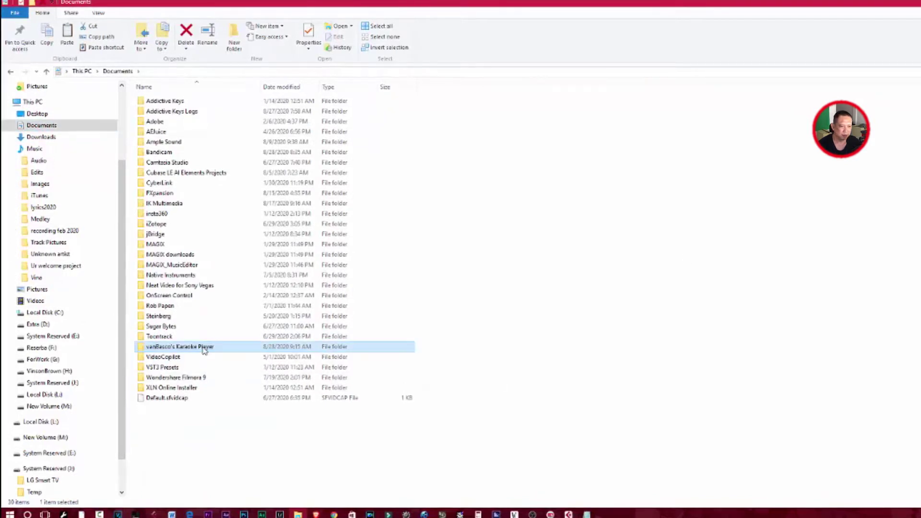
double_click(204, 350)
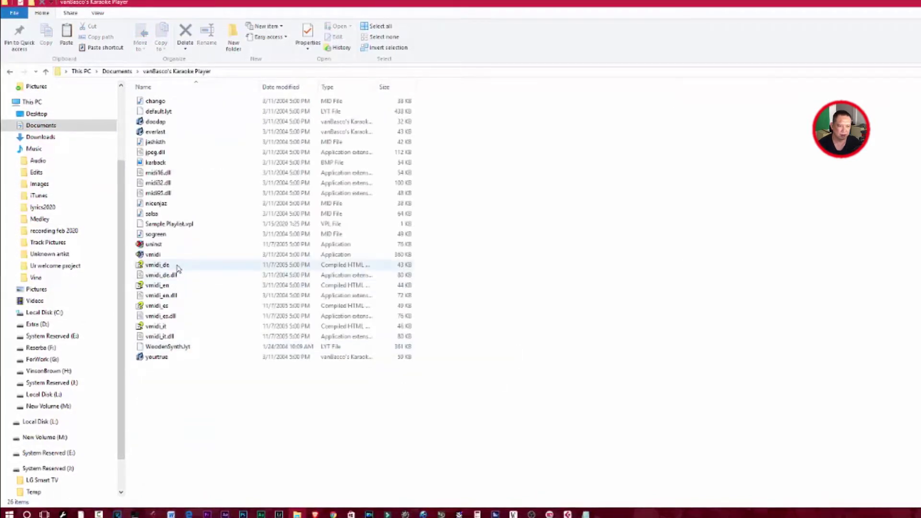
Step: Test-launch the copied vmidi application in the Documents folder, close it and rename the file to vmidi2
double_click(166, 255)
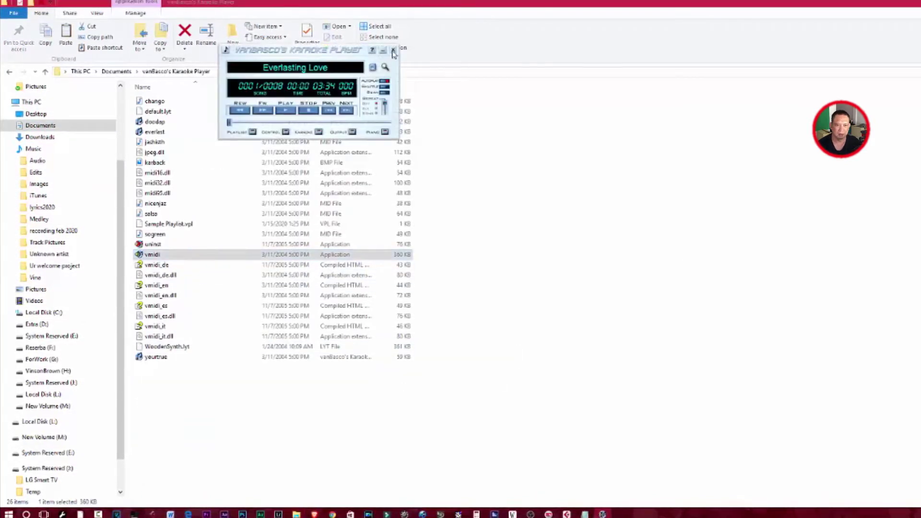
click(169, 254)
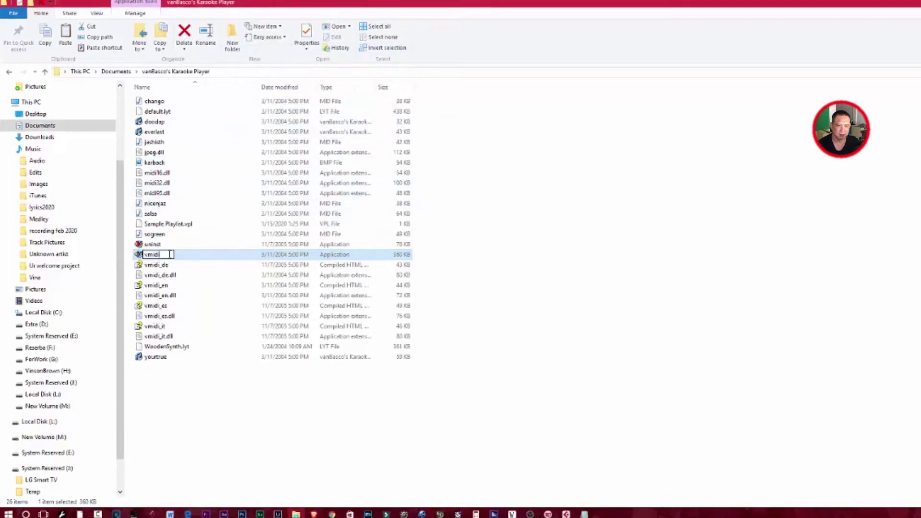
click(290, 430)
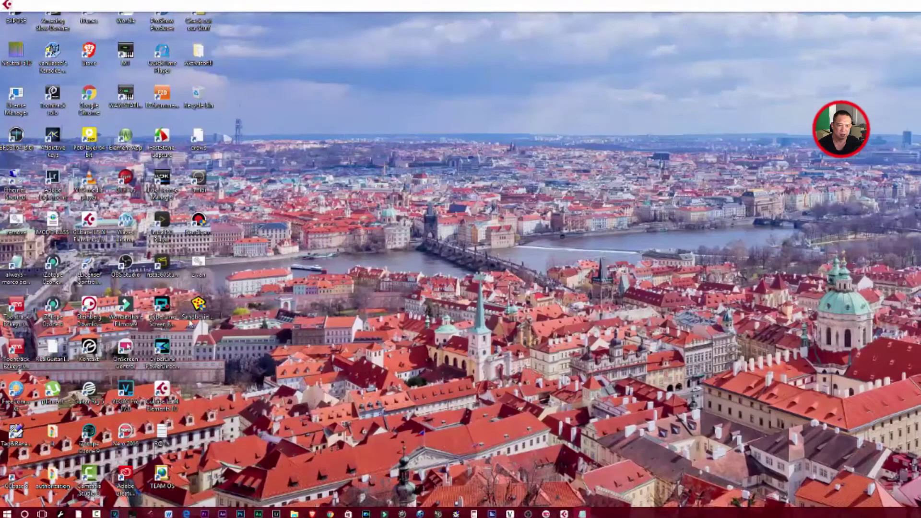
Step: Install Sandboxie 5.20 (64-bit) in English with the default destination folder and its system-level driver, and finish the setup
double_click(191, 321)
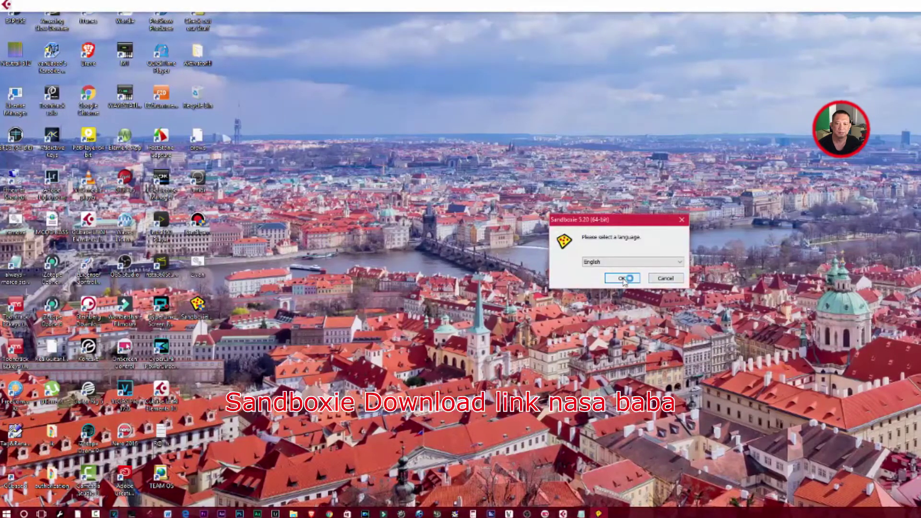
click(622, 279)
click(672, 333)
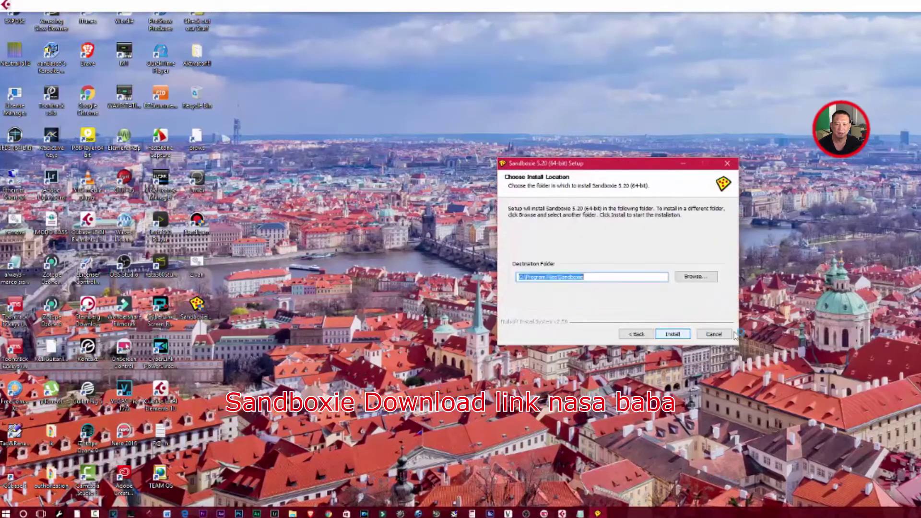
click(672, 334)
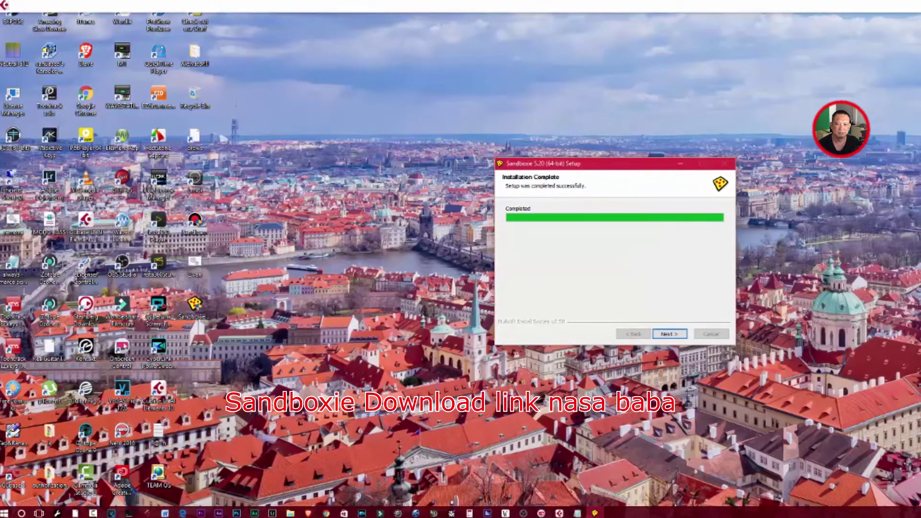
click(674, 334)
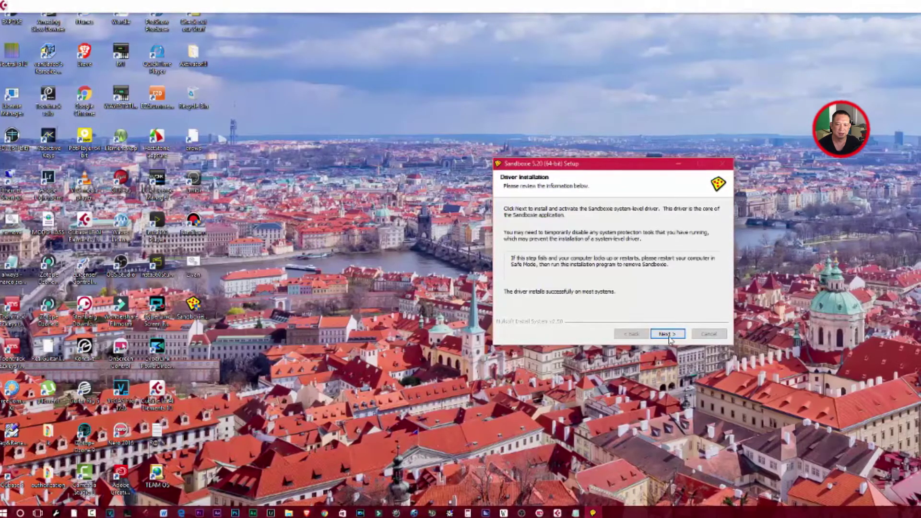
click(670, 337)
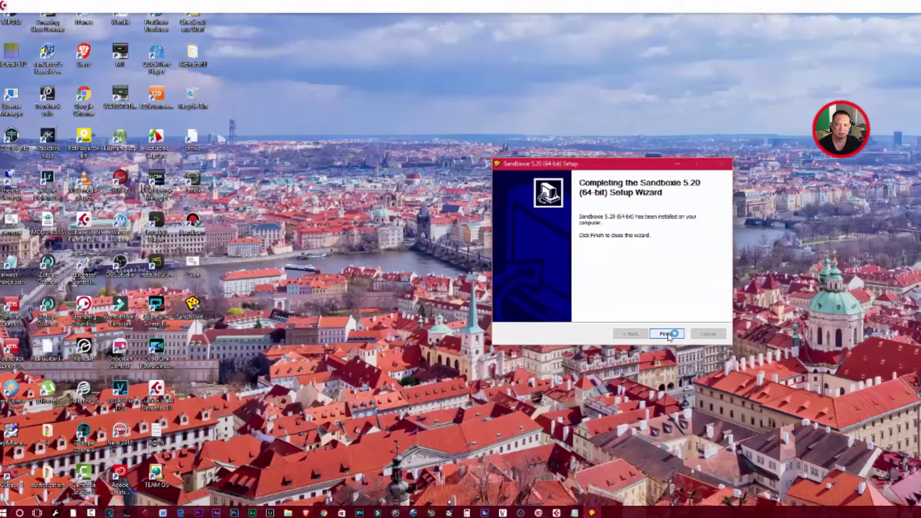
click(667, 333)
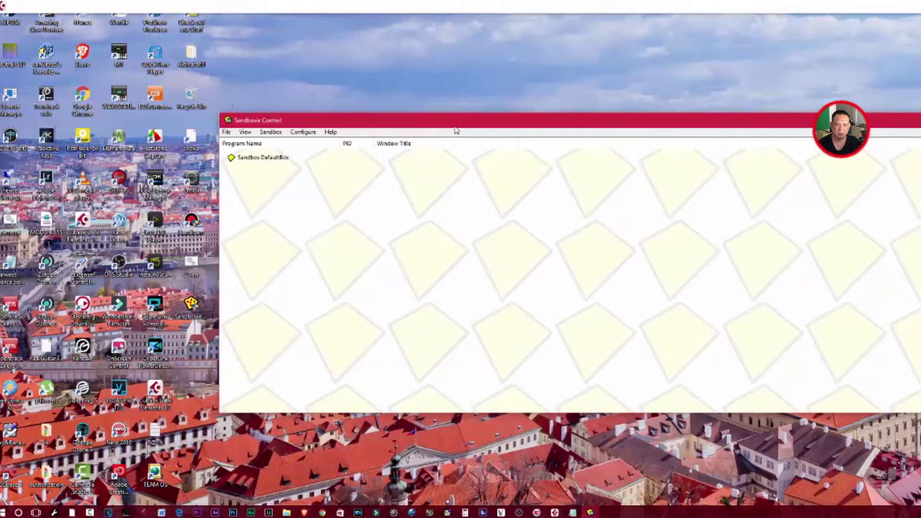
Step: Open the Run Any Program dialog for Sandbox DefaultBox in Sandboxie Control
click(279, 160)
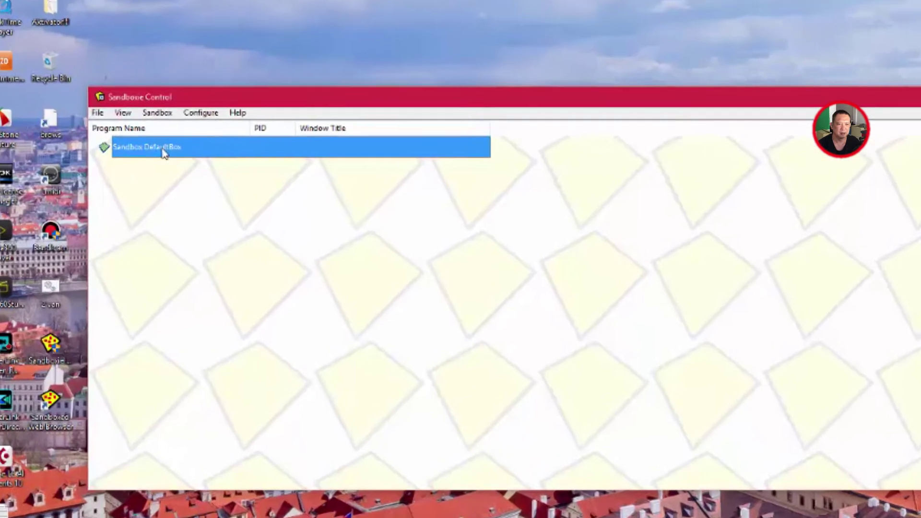
right_click(163, 152)
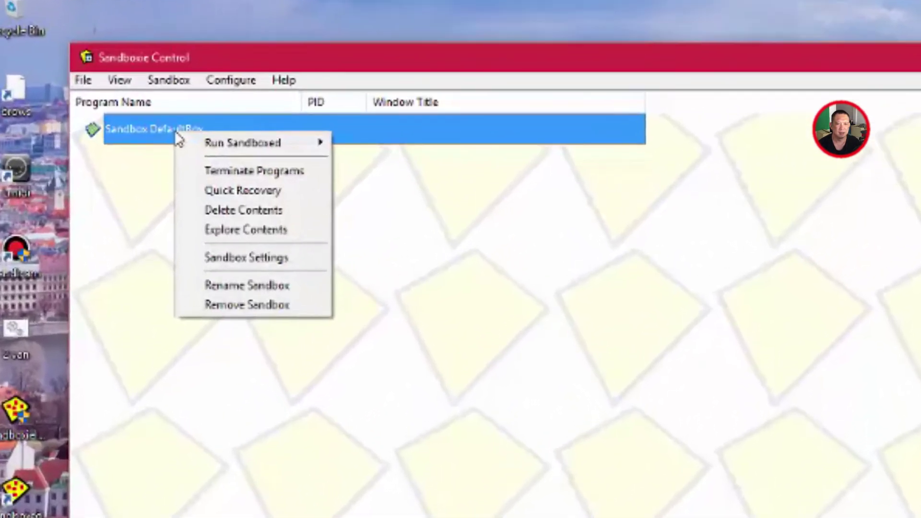
mouse_move(285, 145)
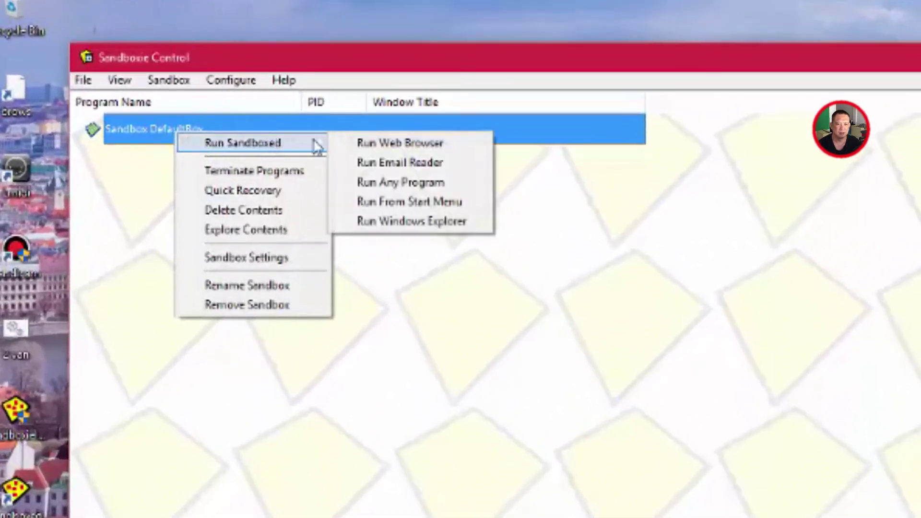
click(449, 181)
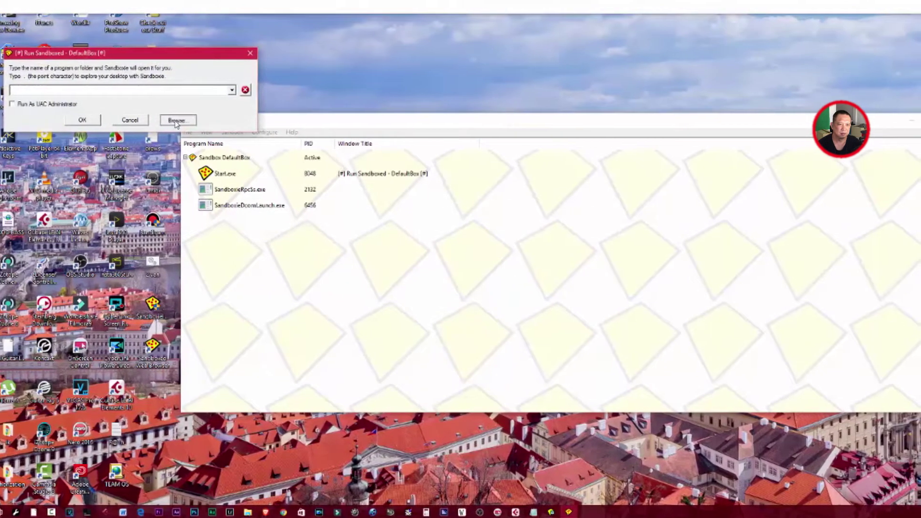
Step: Choose vmidi2 from the vanBasco's Karaoke Player folder in Documents and run it in the sandbox
click(176, 120)
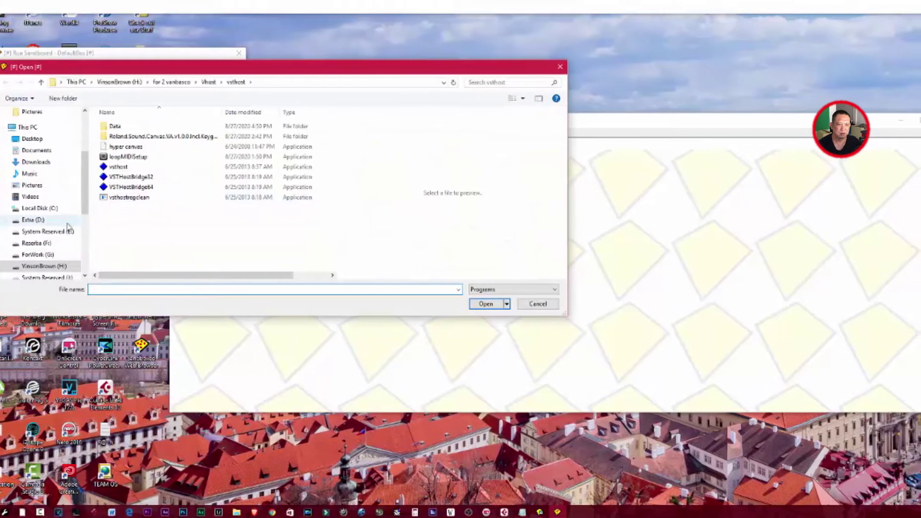
click(29, 150)
drag(310, 179, 302, 247)
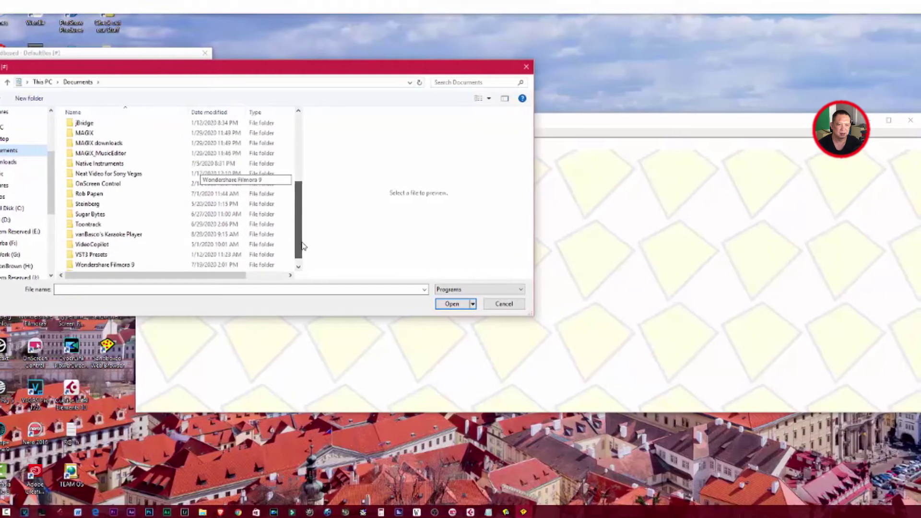
double_click(135, 235)
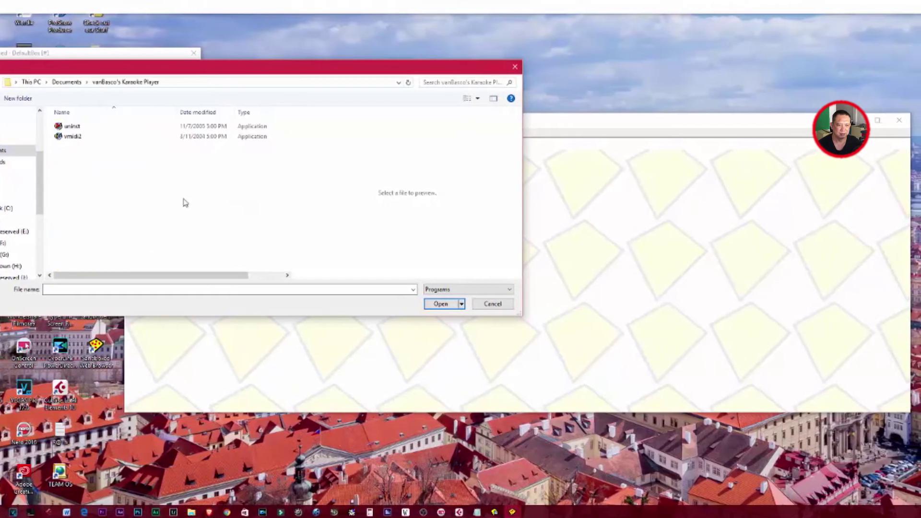
click(76, 137)
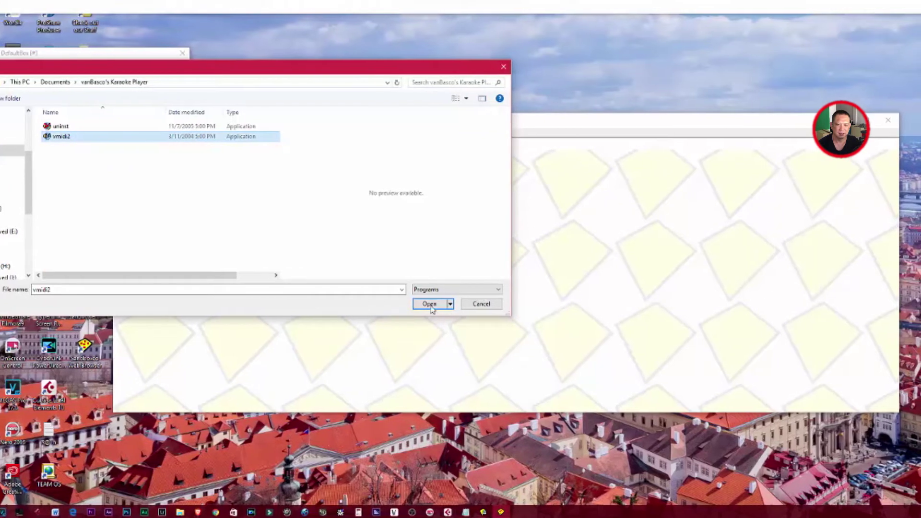
click(432, 306)
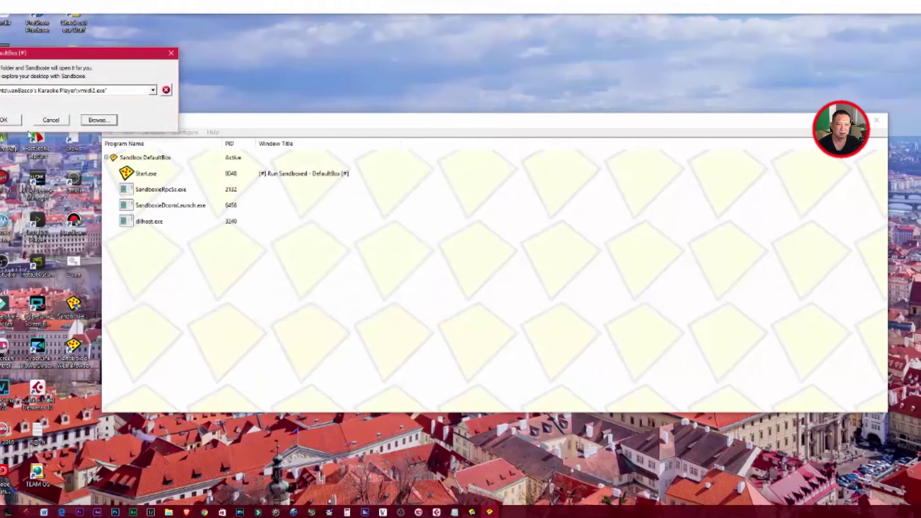
click(3, 120)
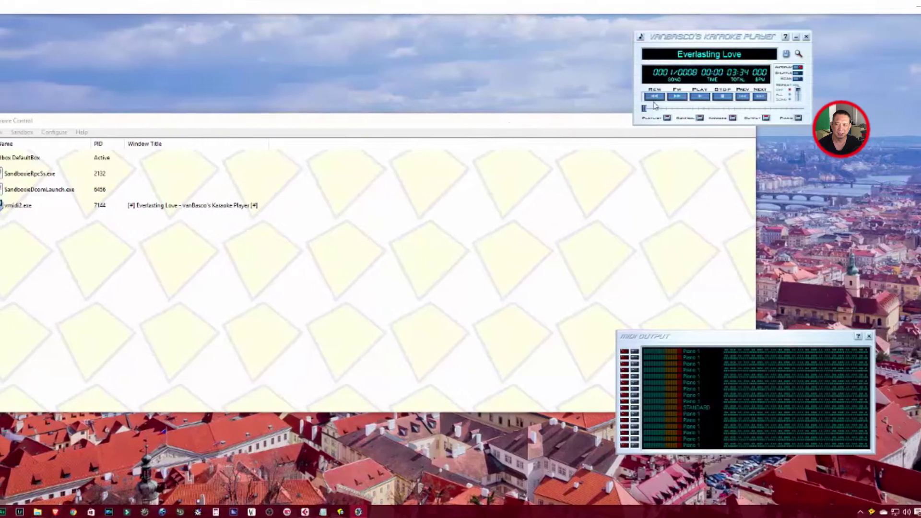
Step: Reposition the sandboxed karaoke player above its MIDI Output window and play Everlasting Love
drag(655, 106, 698, 240)
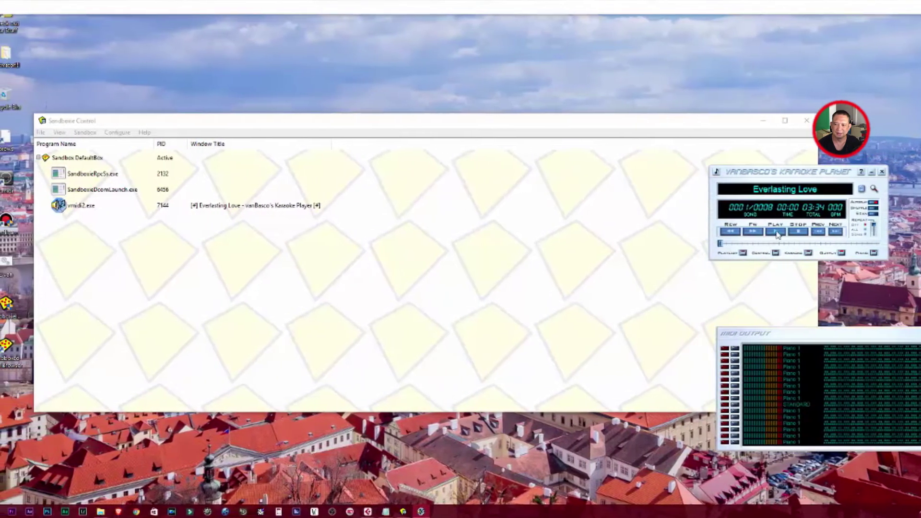
click(776, 233)
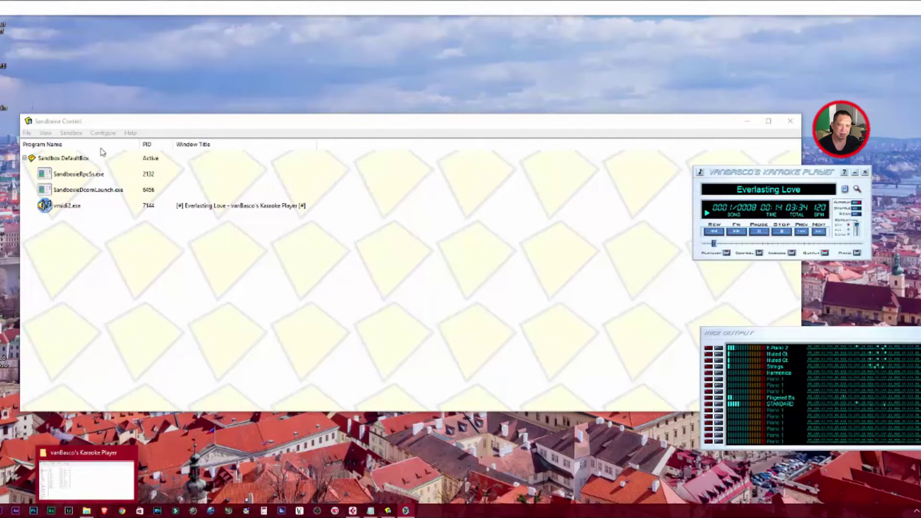
Step: Launch the original vmidi application from the vanBasco's Karaoke Player folder in Program Files (x86) on drive C
click(86, 511)
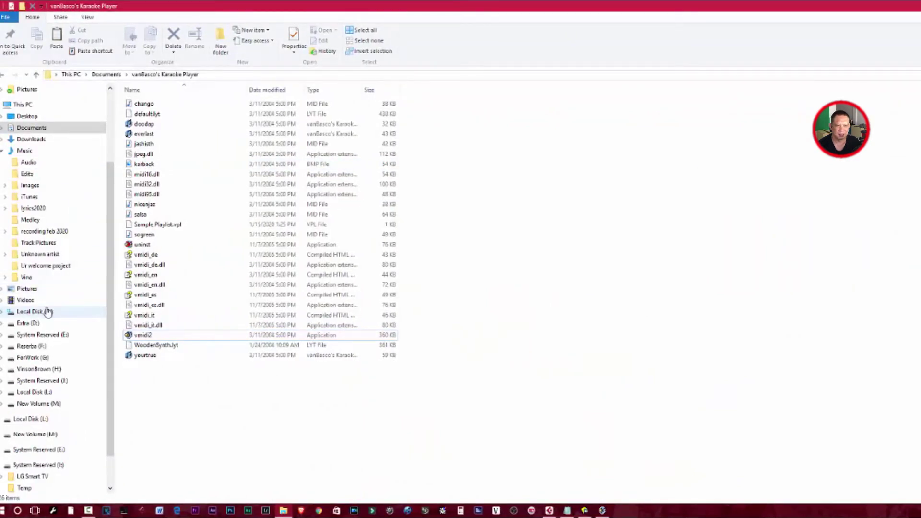
click(47, 312)
double_click(163, 164)
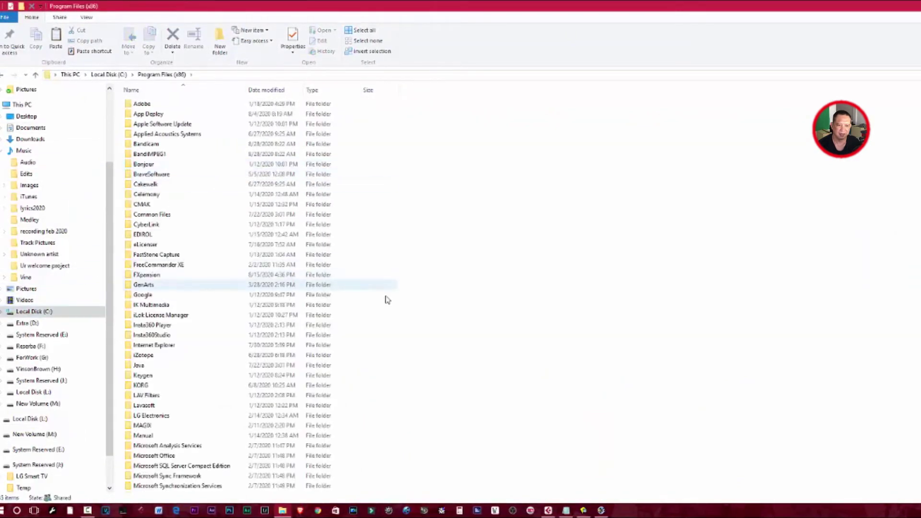
scroll(382, 291, down, 15)
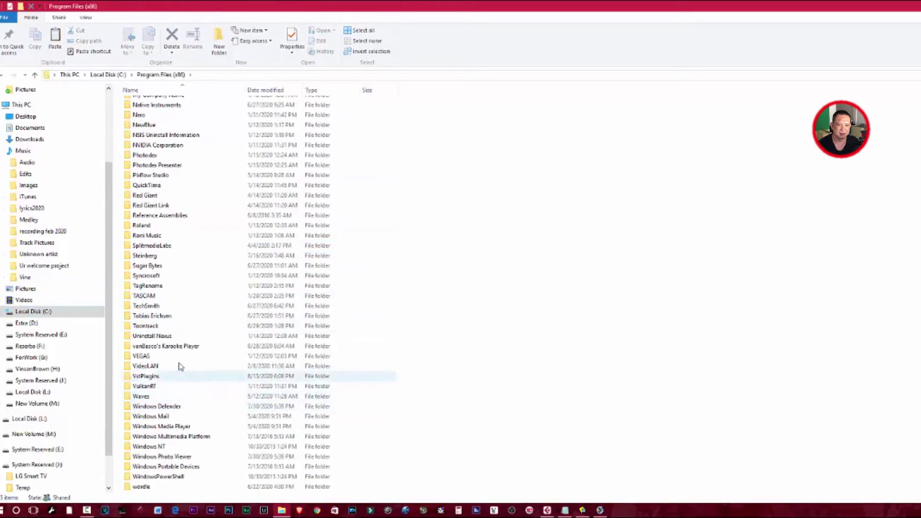
double_click(173, 346)
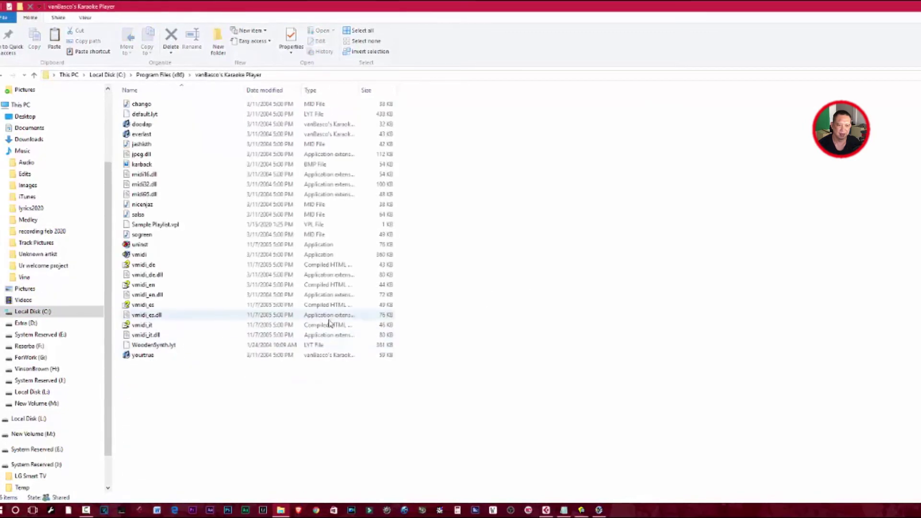
double_click(144, 255)
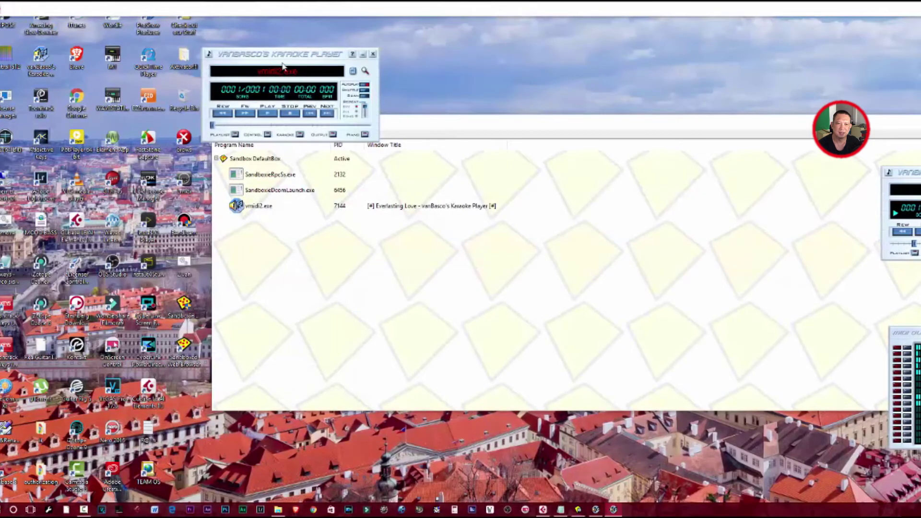
Step: Arrange the second karaoke player and its MIDI Output window together, well apart from the sandboxed player
drag(284, 67, 257, 146)
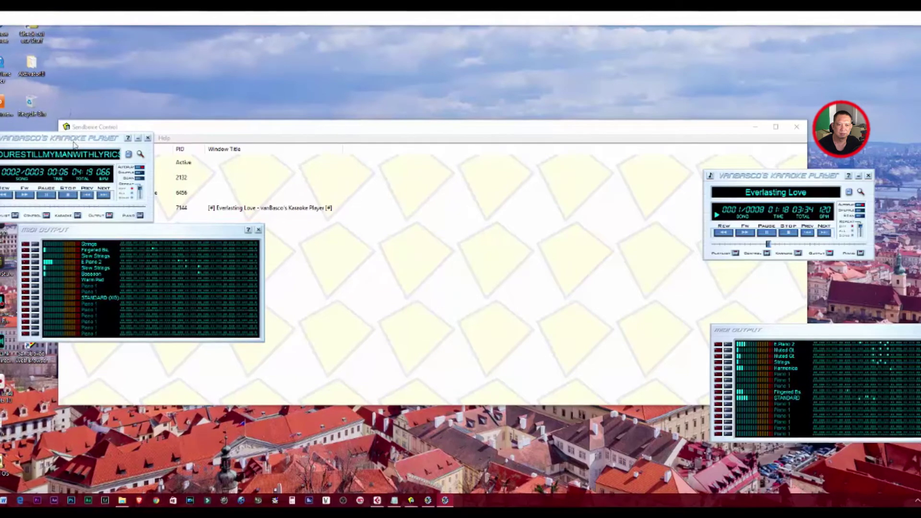
drag(156, 231, 125, 232)
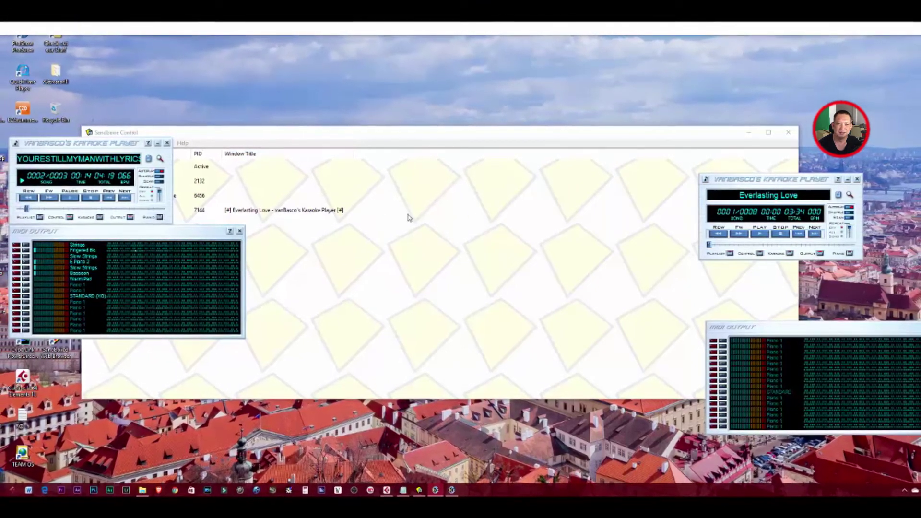
click(76, 161)
click(96, 180)
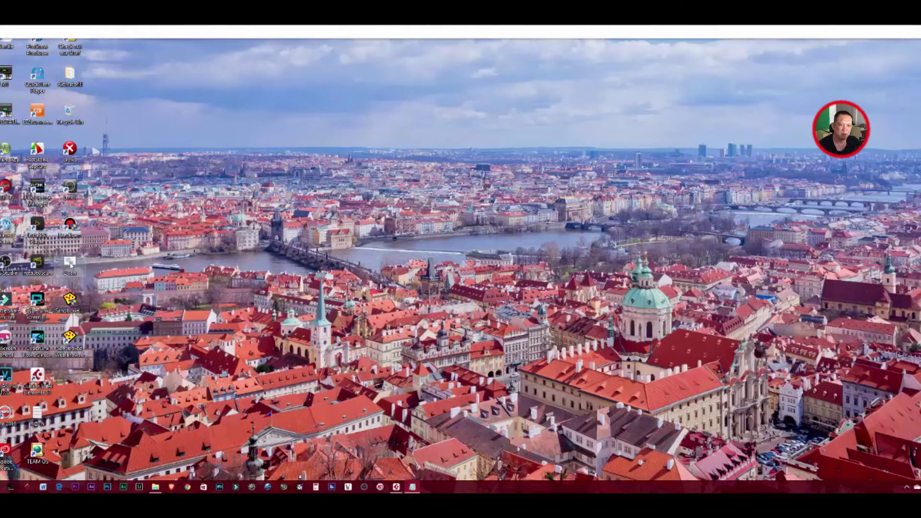
Step: Launch both karaoke players together with the 2van file on the desktop
double_click(70, 264)
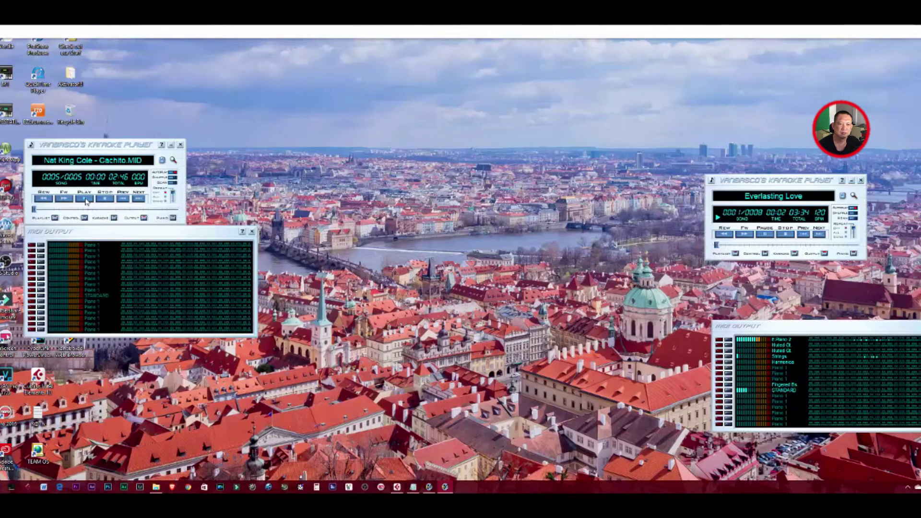
Step: Play Nat King Cole - Cachito.MID alongside Everlasting Love, and stop playback on both karaoke players
click(85, 198)
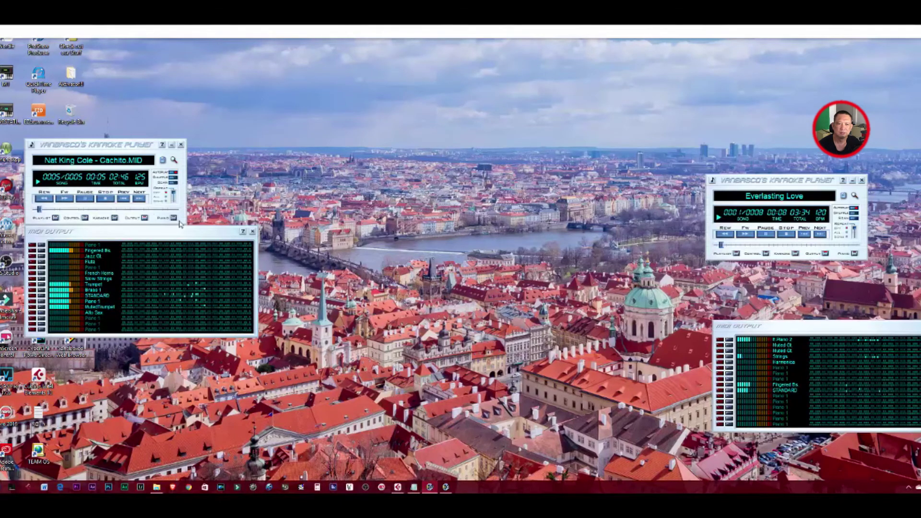
click(105, 198)
click(786, 235)
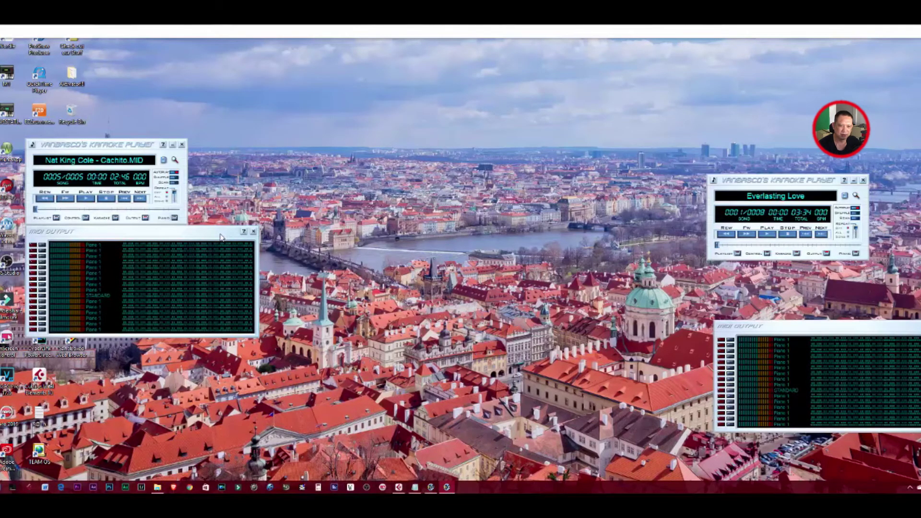
Step: Align the Everlasting Love player's MIDI Output window directly beneath its player
drag(777, 334, 769, 276)
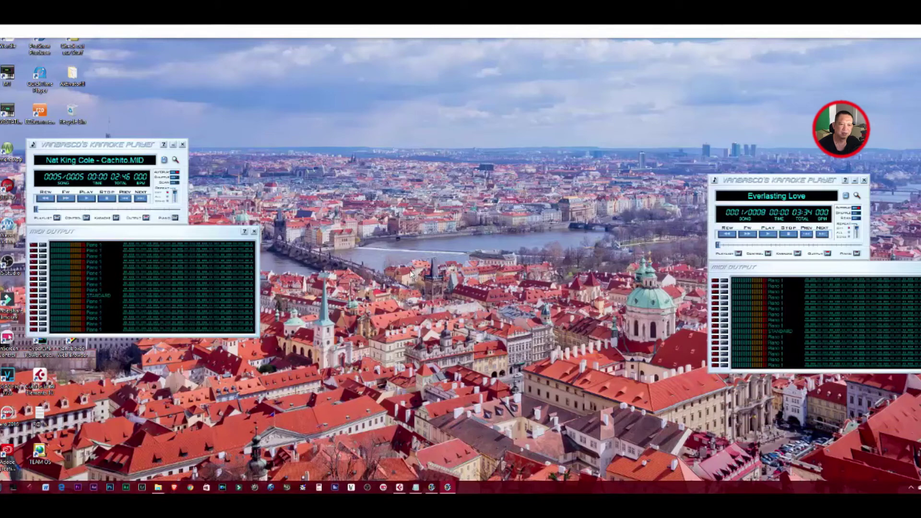
Step: Switch the karaoke player loaded with Nat King Cole - Cachito.MID to the wooden skin through its miscellaneous setup options
right_click(103, 144)
click(111, 148)
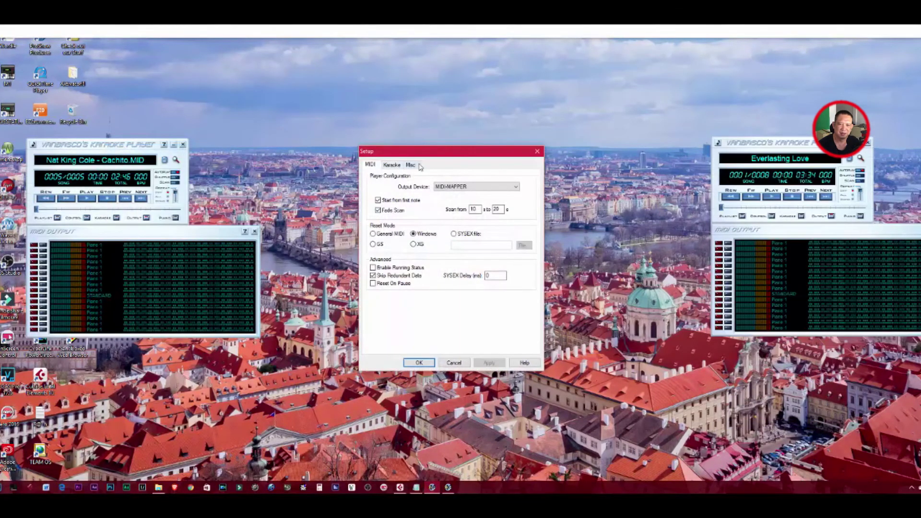
click(420, 165)
click(402, 191)
key(Return)
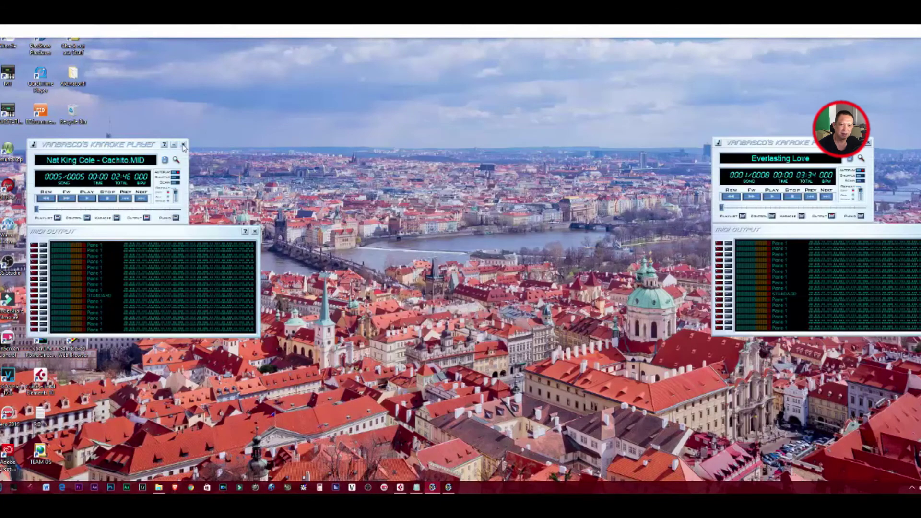
Step: Play Cachito on the wooden-skinned player and Everlasting Love on the other player at the same time
click(154, 177)
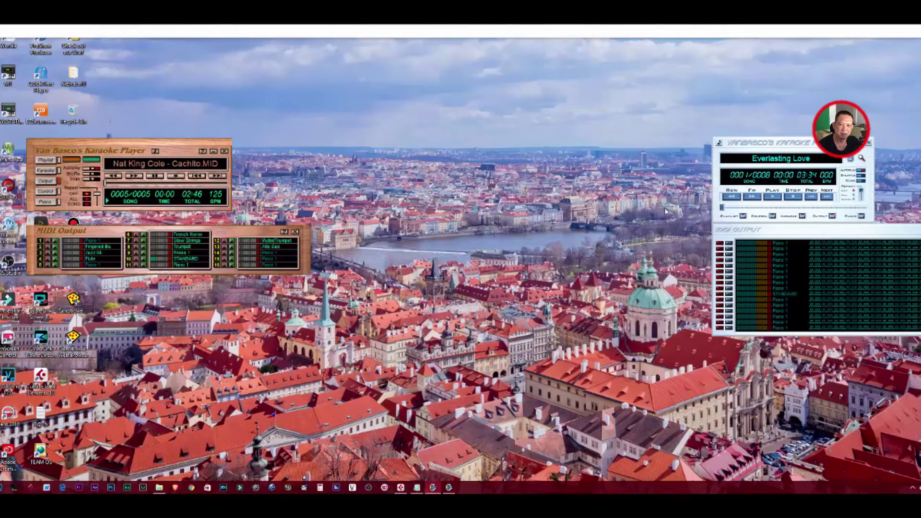
click(773, 198)
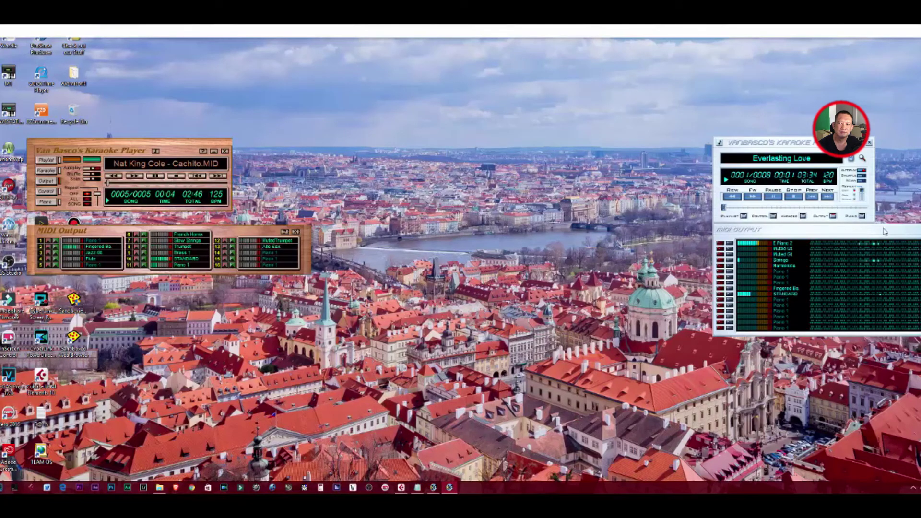
Step: Move the Everlasting Love player and its MIDI Output window closer to the wooden-skinned player, and stop playback on both players
drag(798, 145, 639, 146)
drag(811, 230, 652, 231)
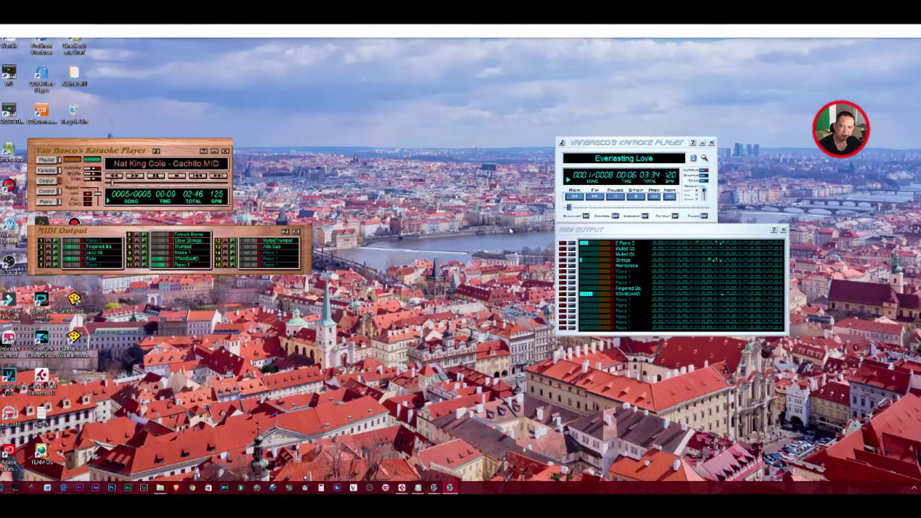
click(637, 197)
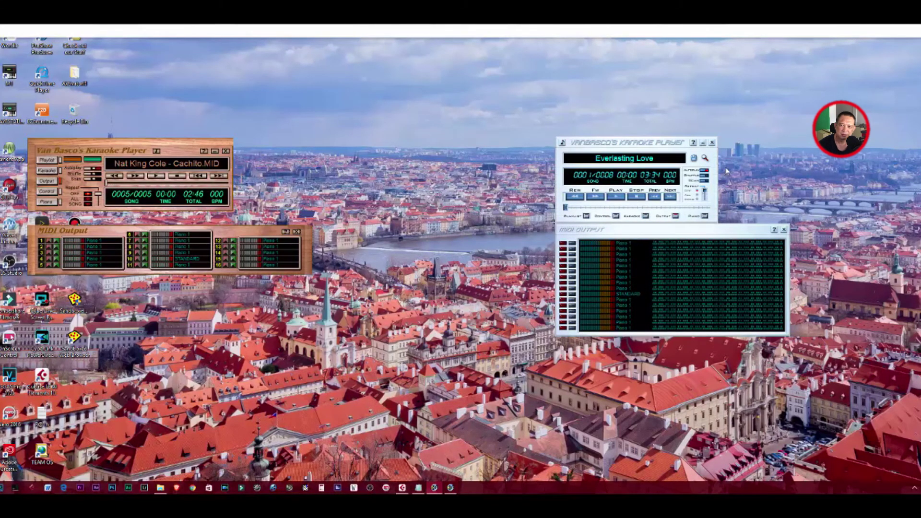